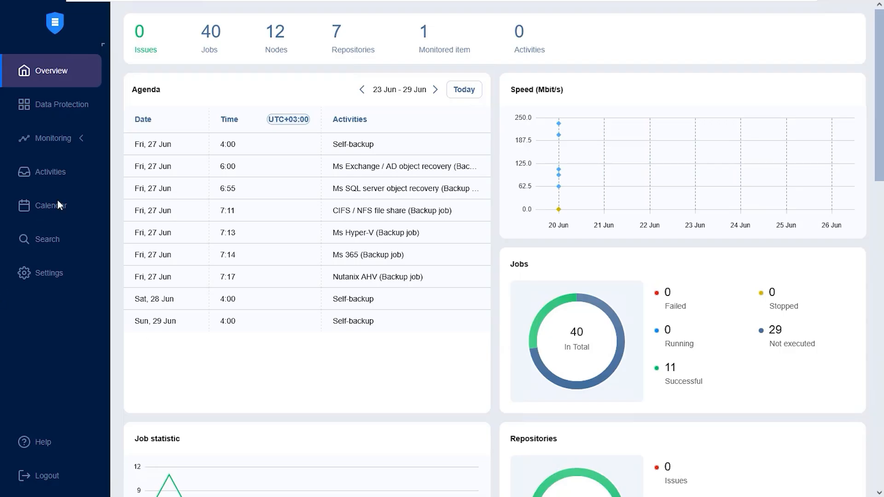
# Step: Start a new Backup for Nutanix AHV job from Data Protection
pyautogui.click(77, 115)
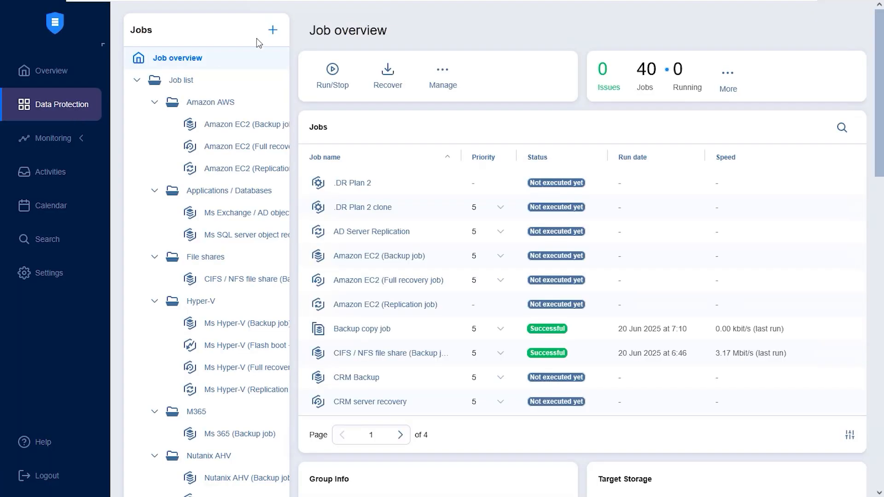
pyautogui.click(273, 30)
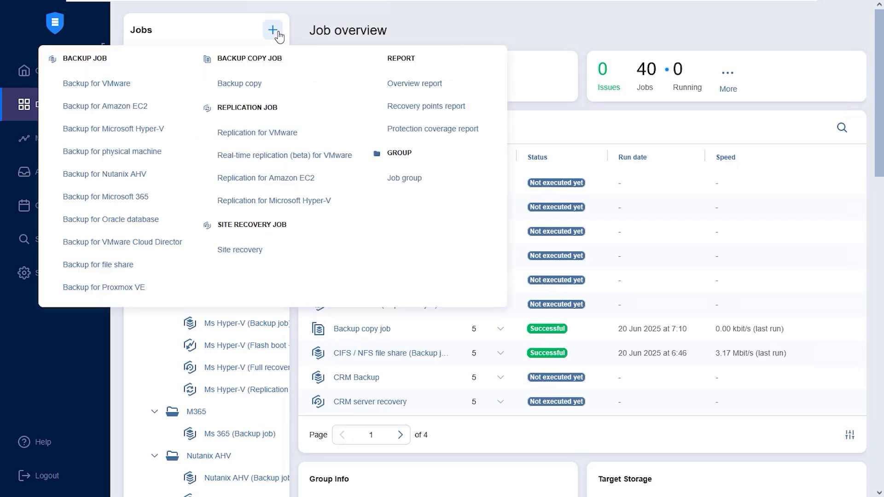
pyautogui.click(123, 178)
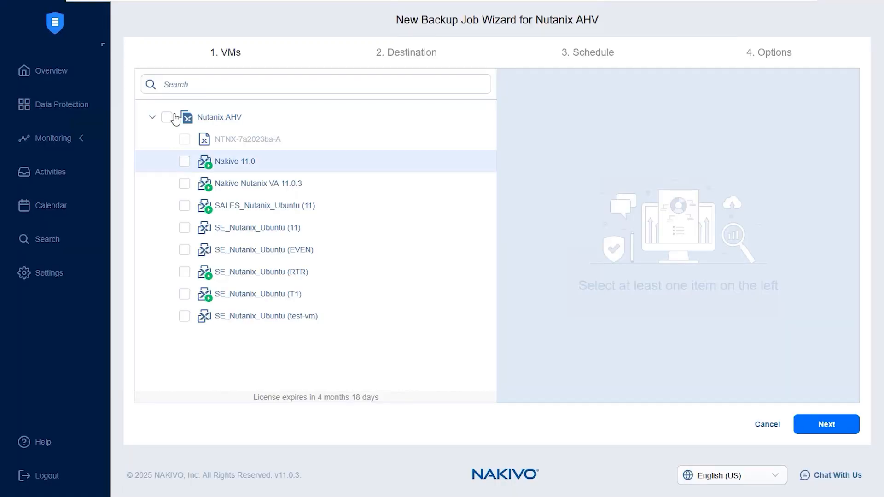
# Step: Select the SALES_Nutanix_Ubuntu (11) and Nakivo Nutanix VA 11.0.3 VMs for backup and continue
pyautogui.click(184, 207)
pyautogui.click(184, 184)
pyautogui.click(816, 426)
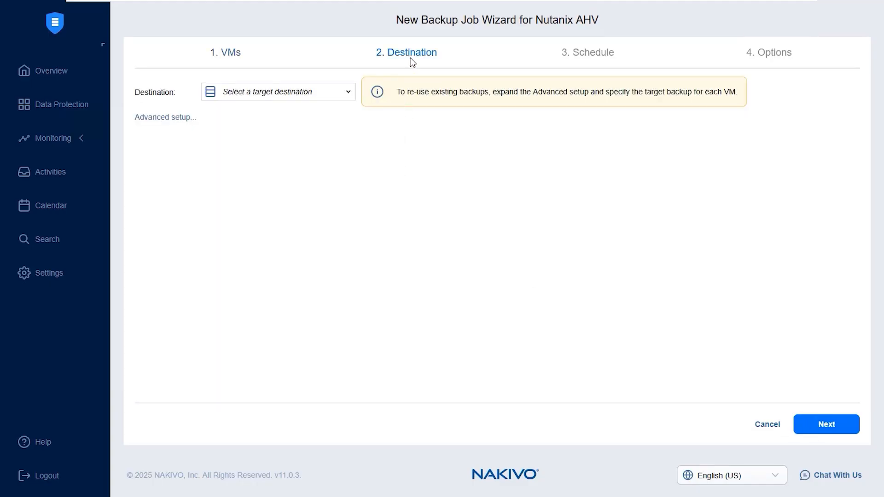
# Step: Set the backup destination to Onboard Repository
pyautogui.click(329, 97)
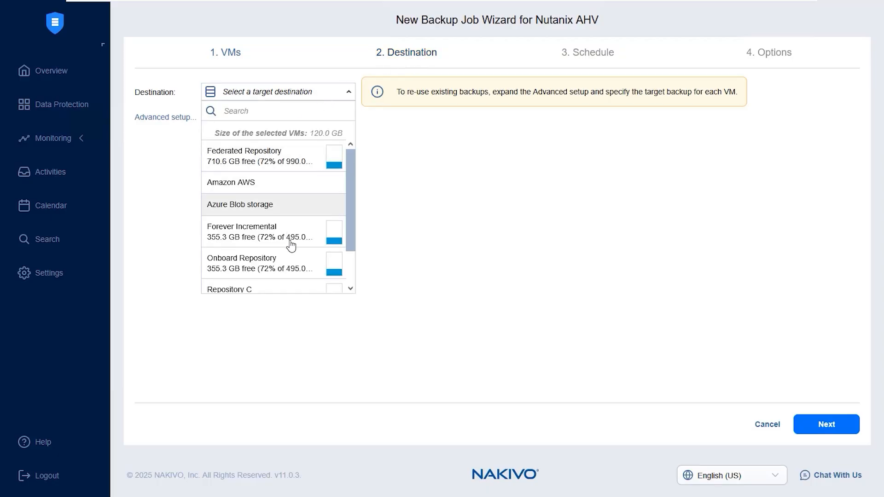
pyautogui.scroll(-1, 288, 245)
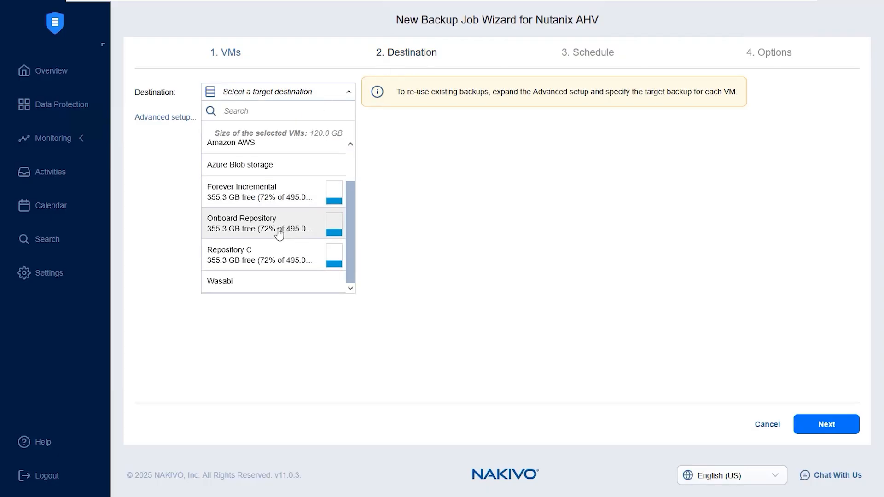
pyautogui.click(278, 233)
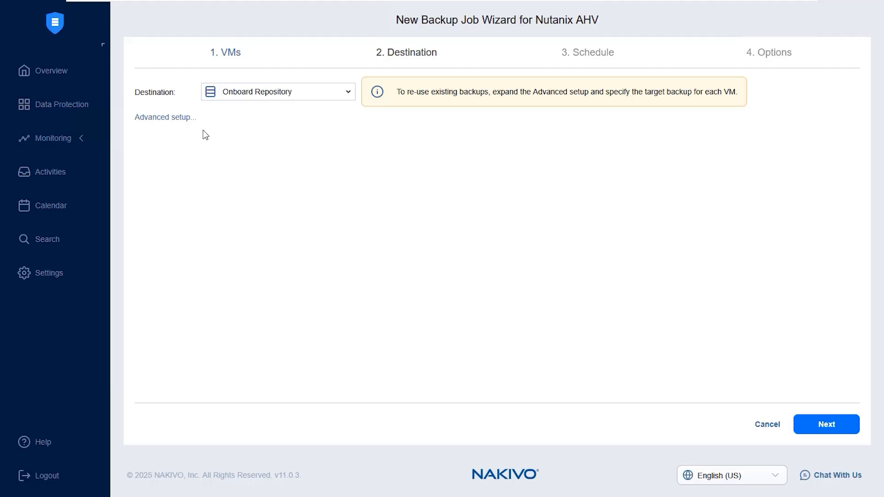
# Step: In advanced setup, set the SALES_Nutanix_Ubuntu (11) VM's target destination to Azure Blob storage
pyautogui.click(177, 119)
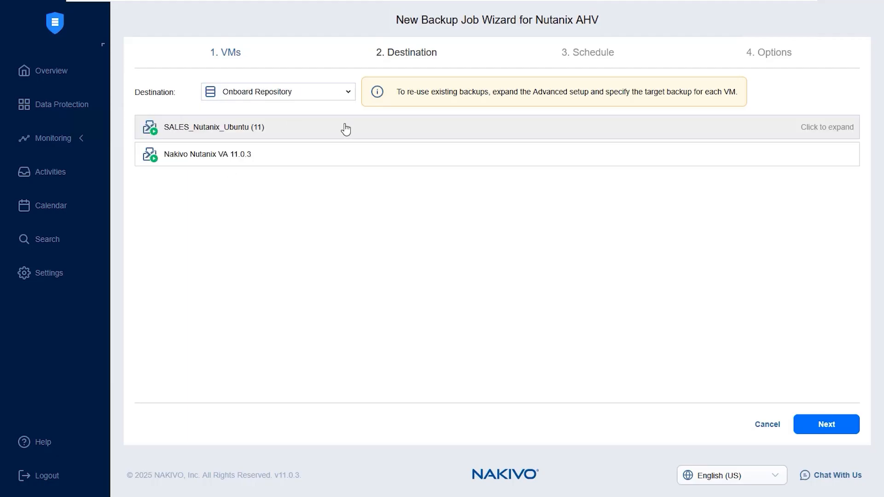
pyautogui.click(345, 129)
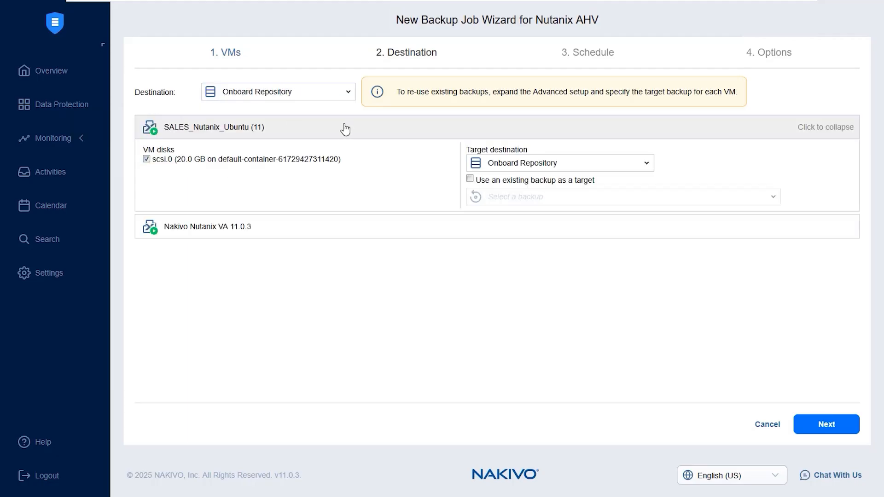
pyautogui.click(294, 231)
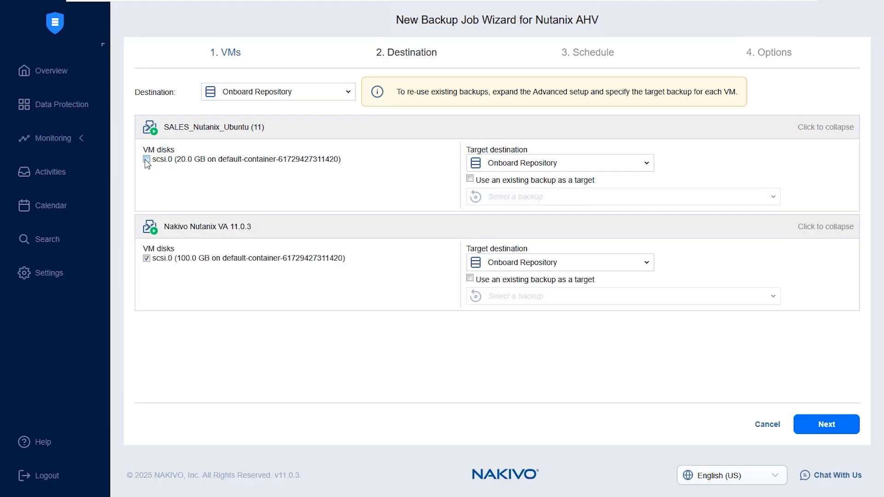
pyautogui.click(544, 167)
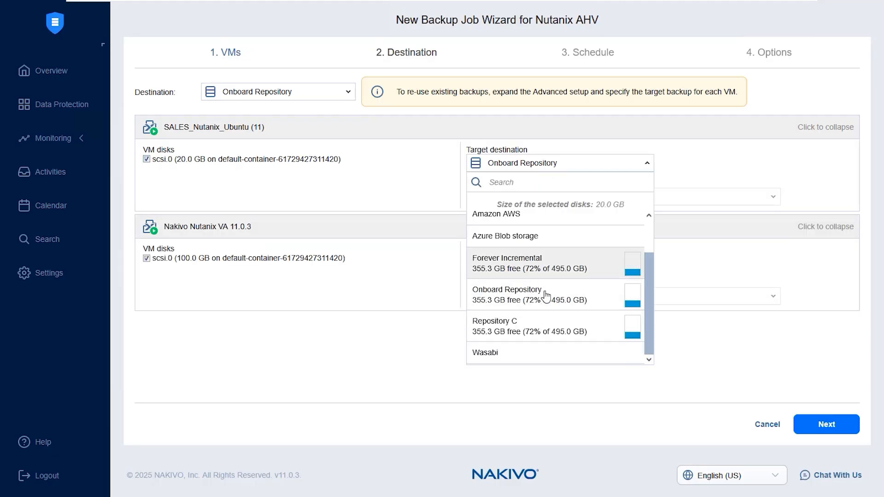
pyautogui.click(543, 237)
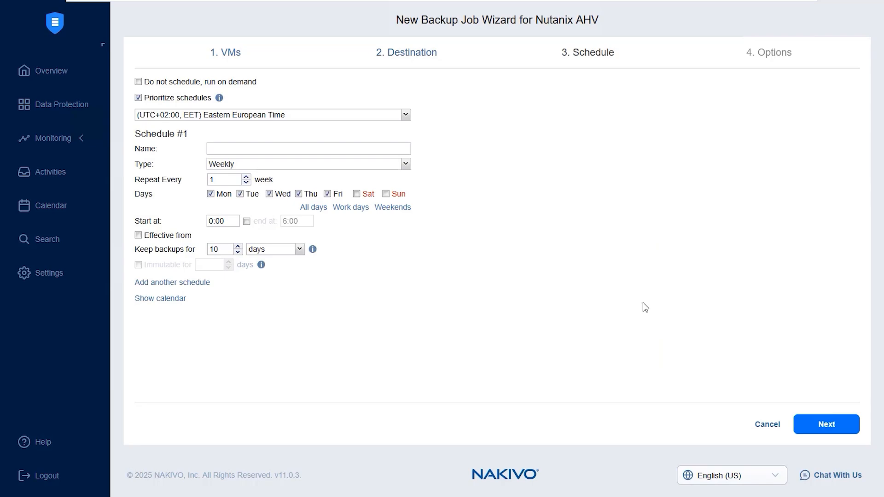
# Step: Name schedule #1 Schedule1
pyautogui.click(366, 116)
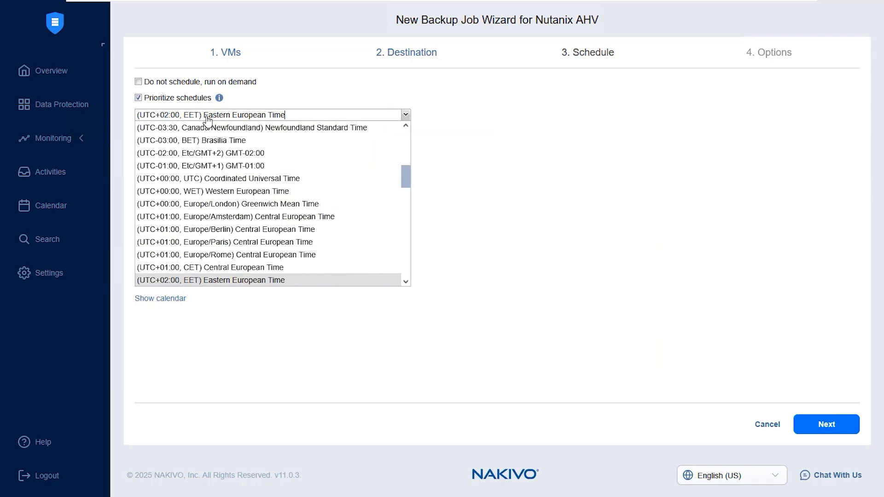
pyautogui.click(555, 153)
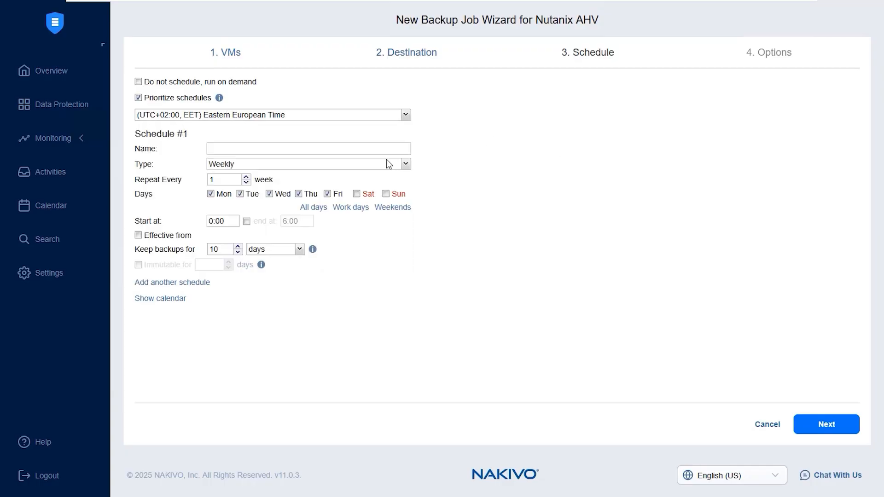
pyautogui.write('Schedule1')
# Step: Review the schedule type and backup retention unit options
pyautogui.click(356, 165)
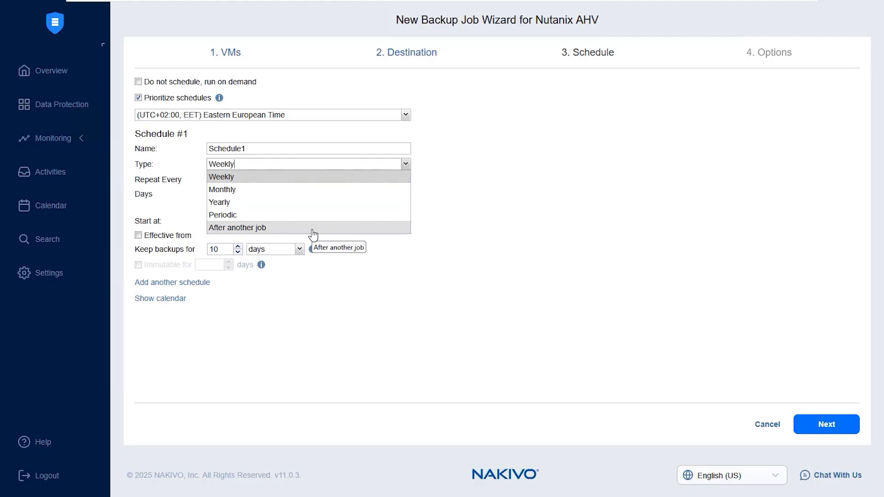
pyautogui.click(427, 263)
pyautogui.click(220, 250)
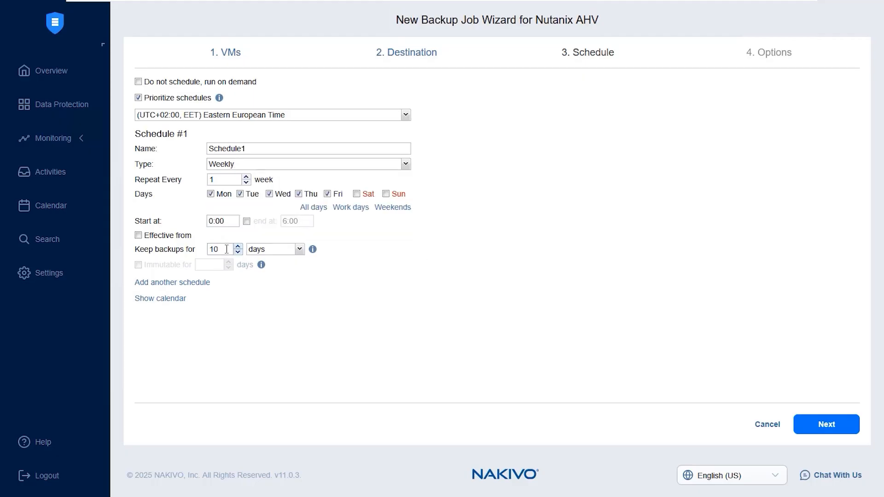
pyautogui.click(288, 251)
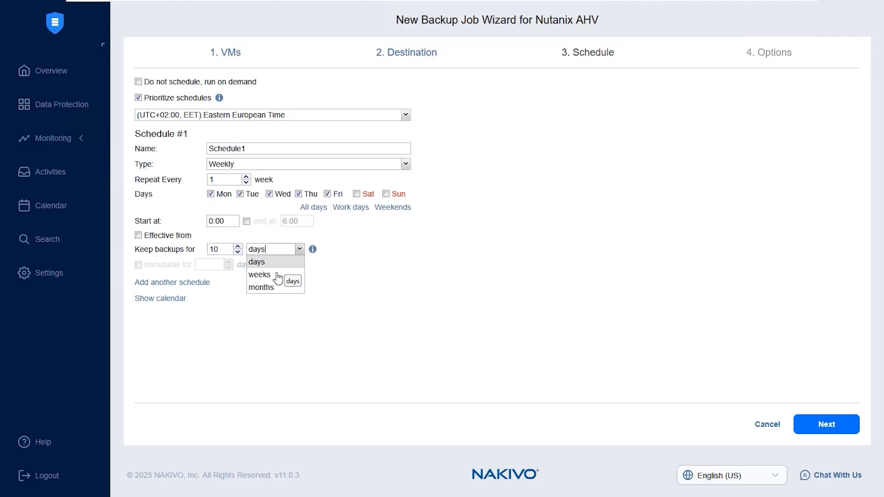
pyautogui.click(407, 325)
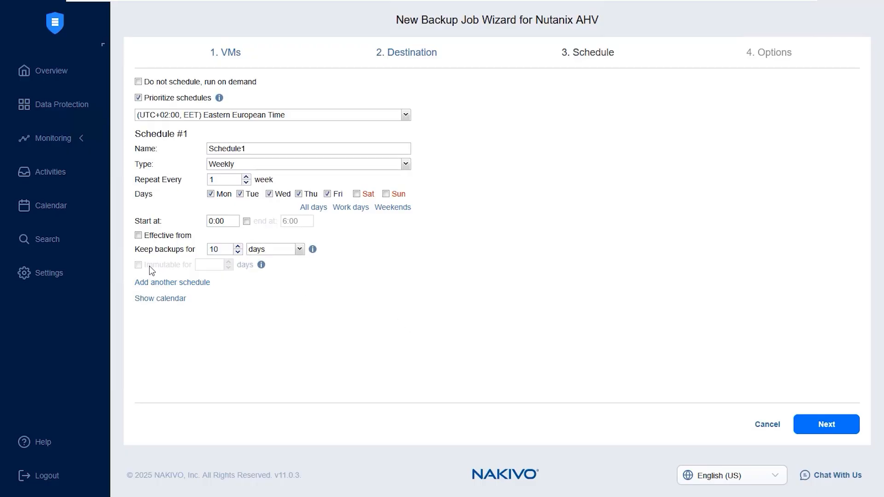
pyautogui.moveTo(143, 270)
# Step: Return to the Destination step and set the destination for all VMs to Onboard Repository
pyautogui.click(418, 54)
pyautogui.click(330, 93)
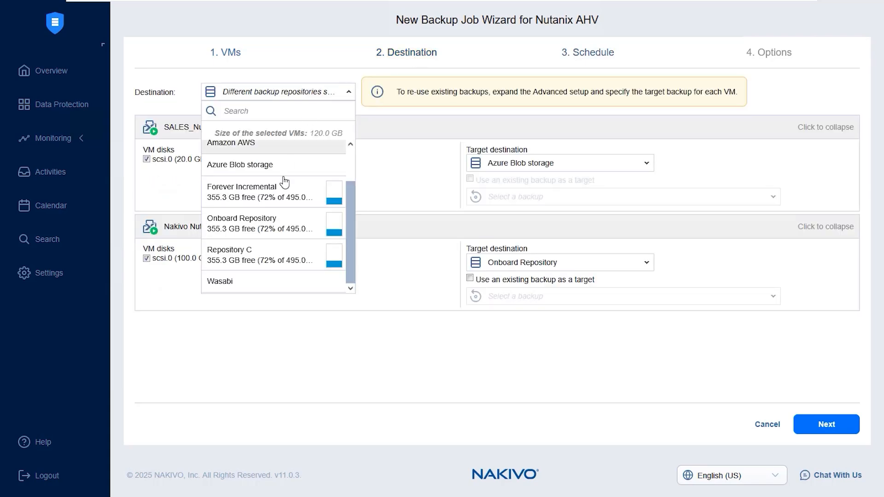
pyautogui.click(306, 223)
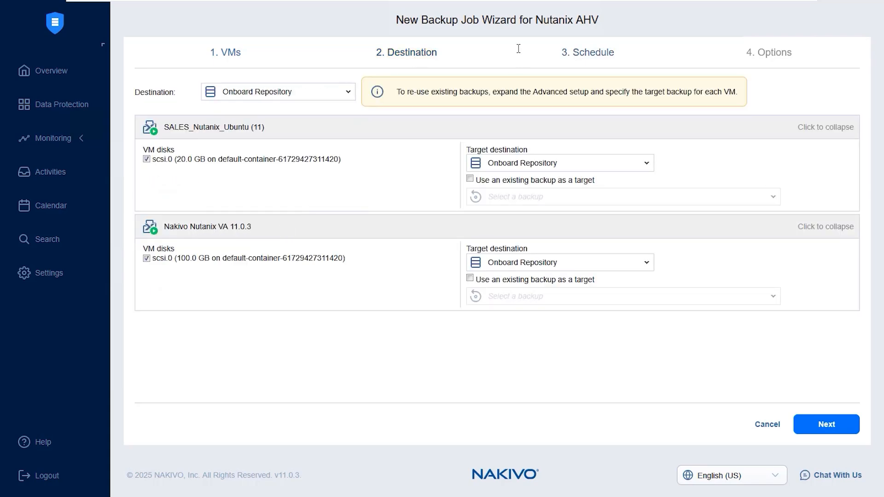
# Step: Make schedule #1 backups immutable for 2 days and proceed to the Options step
pyautogui.click(574, 54)
pyautogui.click(177, 267)
pyautogui.click(209, 265)
pyautogui.write('2')
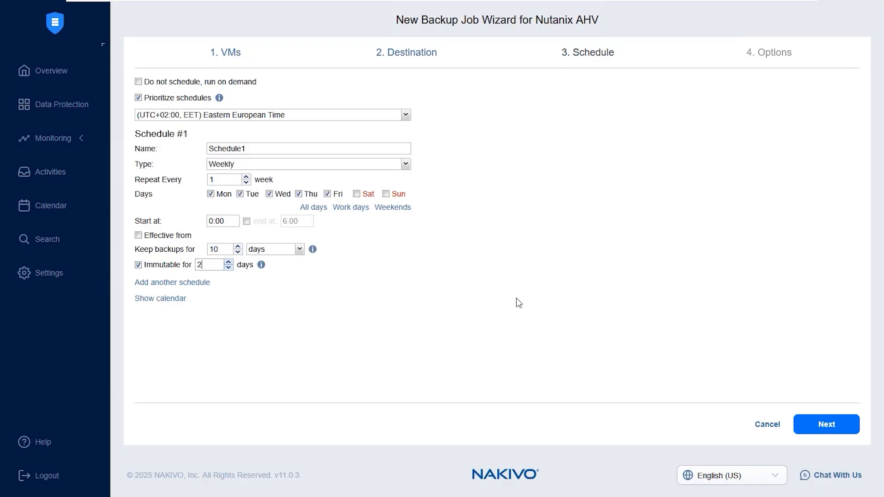
pyautogui.moveTo(257, 82); pyautogui.dragTo(202, 86)
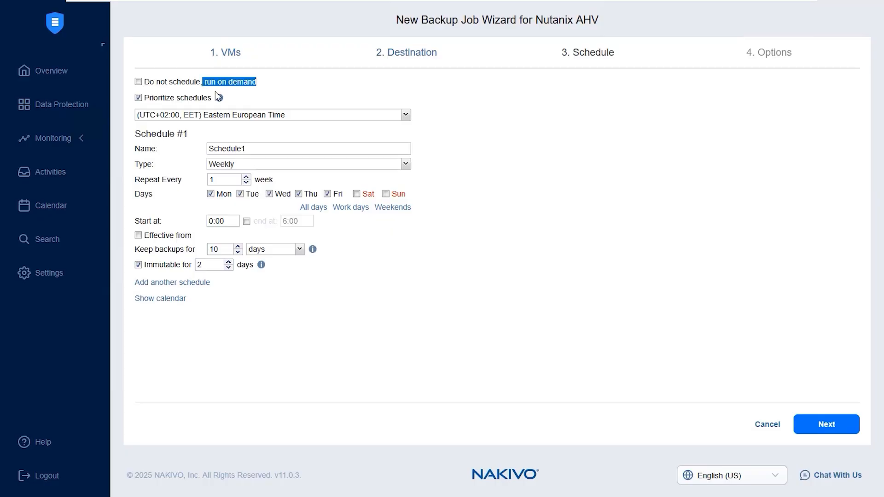
pyautogui.click(823, 434)
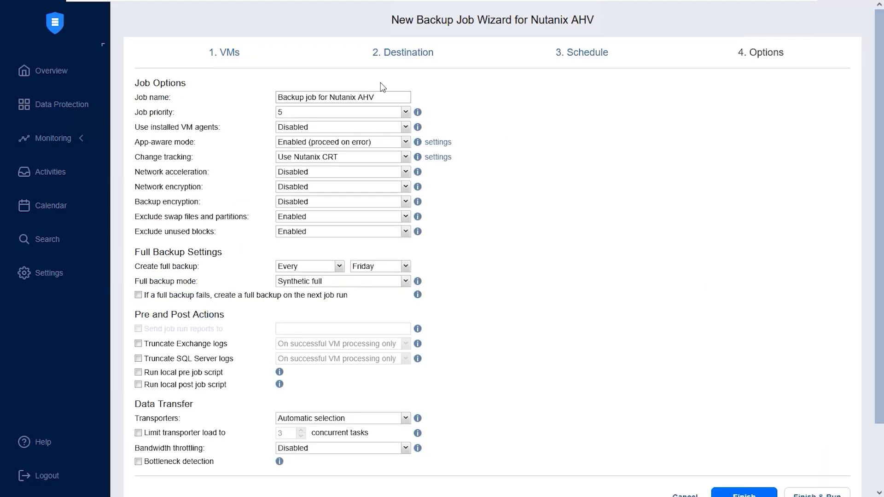
# Step: Rename the job New Nutanix AHV
pyautogui.moveTo(329, 98); pyautogui.dragTo(277, 99)
pyautogui.write('New')
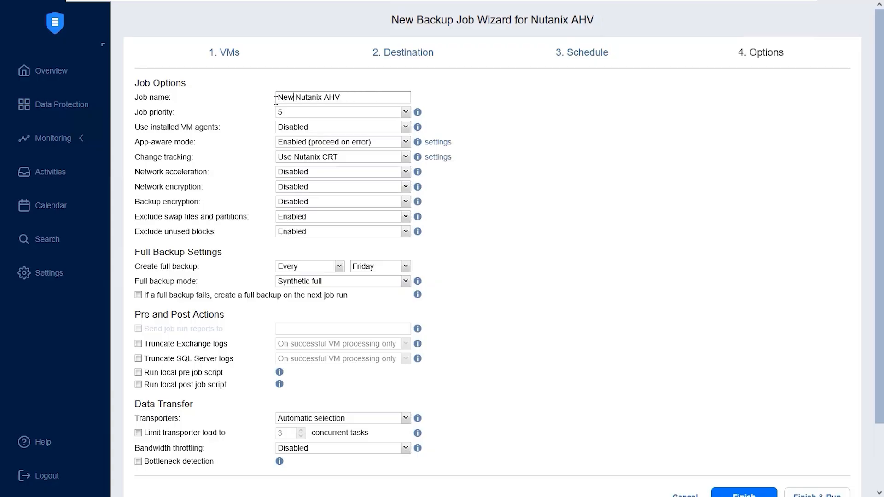
# Step: Review the job priority, app-aware mode and change tracking options
pyautogui.click(359, 115)
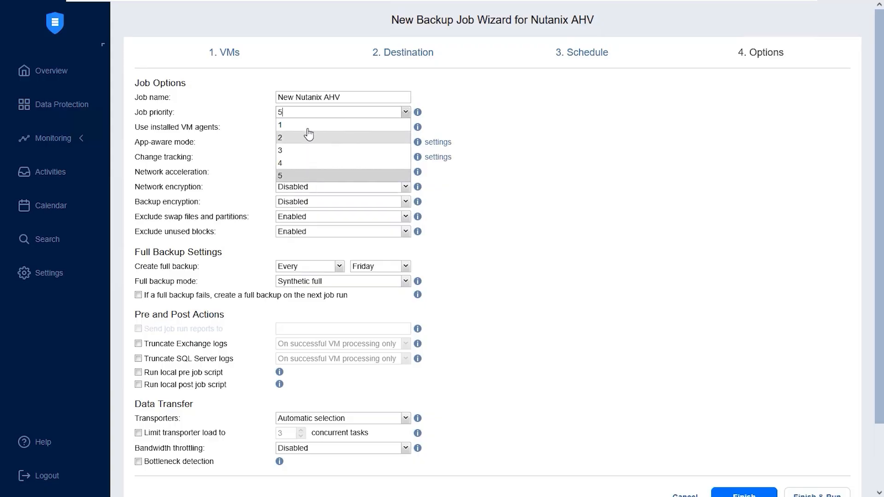
pyautogui.click(554, 155)
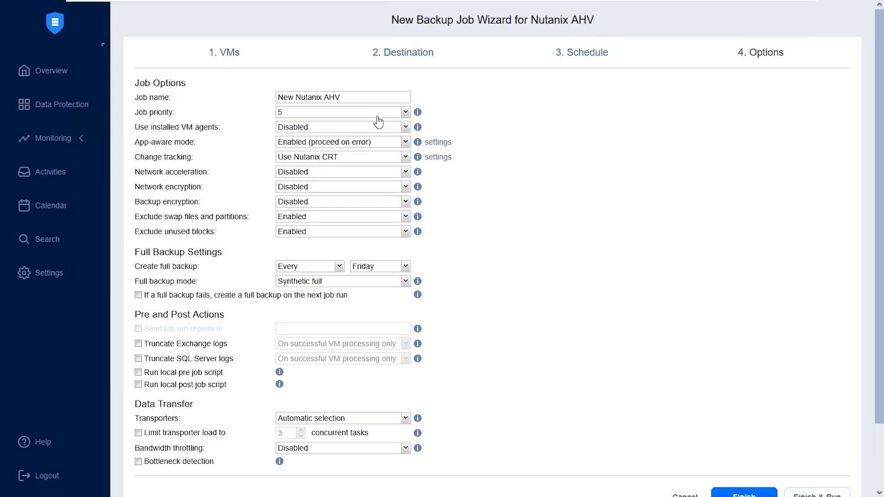
pyautogui.click(373, 147)
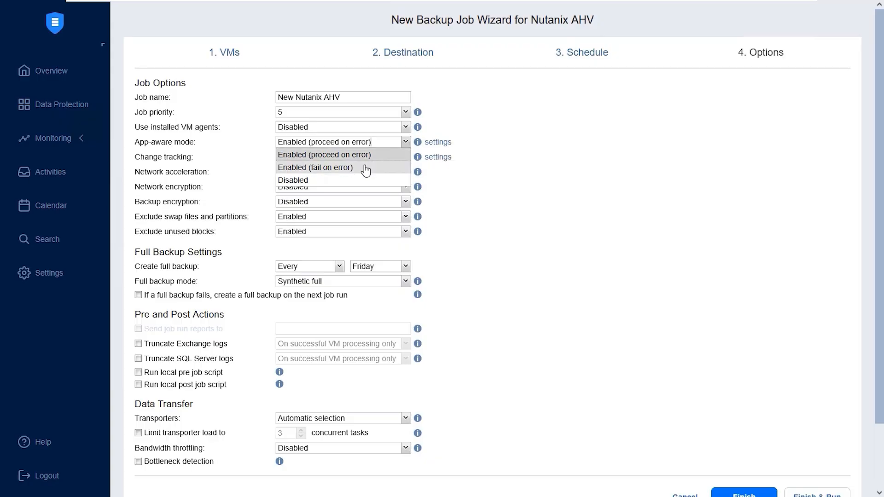
pyautogui.click(565, 208)
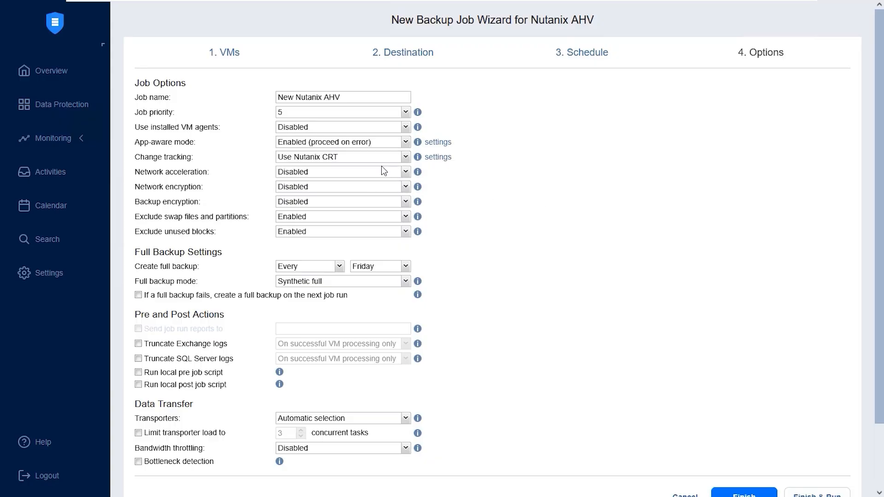
pyautogui.click(370, 159)
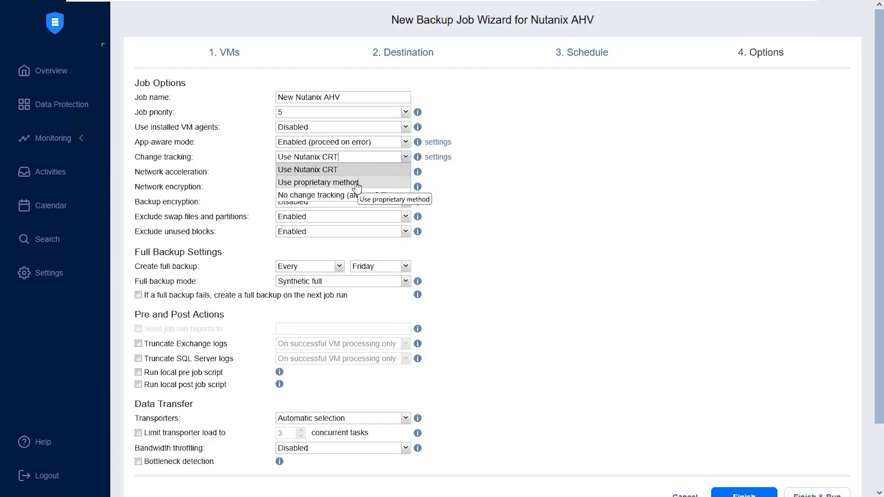
pyautogui.click(500, 219)
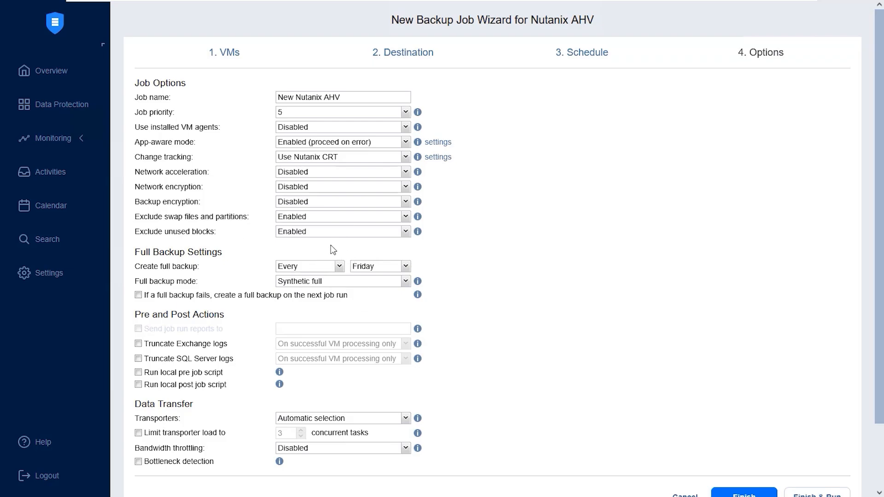
# Step: Review the full backup schedule, full backup mode and transporter options
pyautogui.click(328, 273)
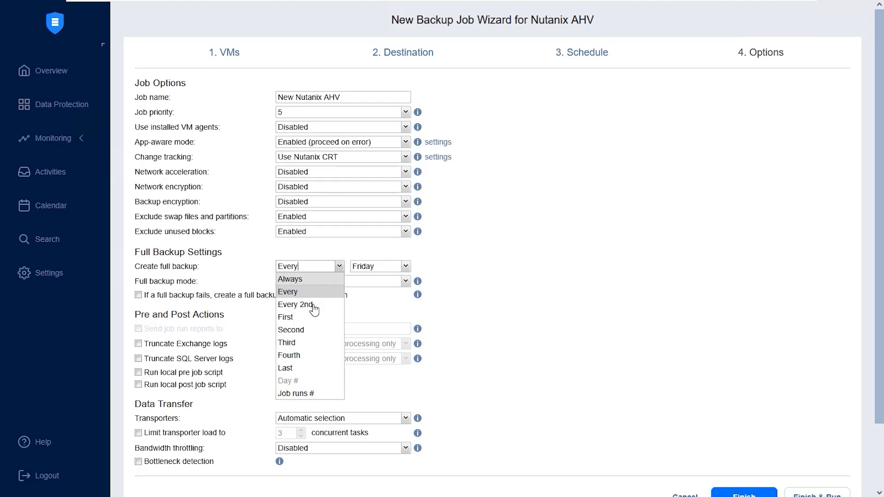
pyautogui.click(504, 332)
pyautogui.click(364, 283)
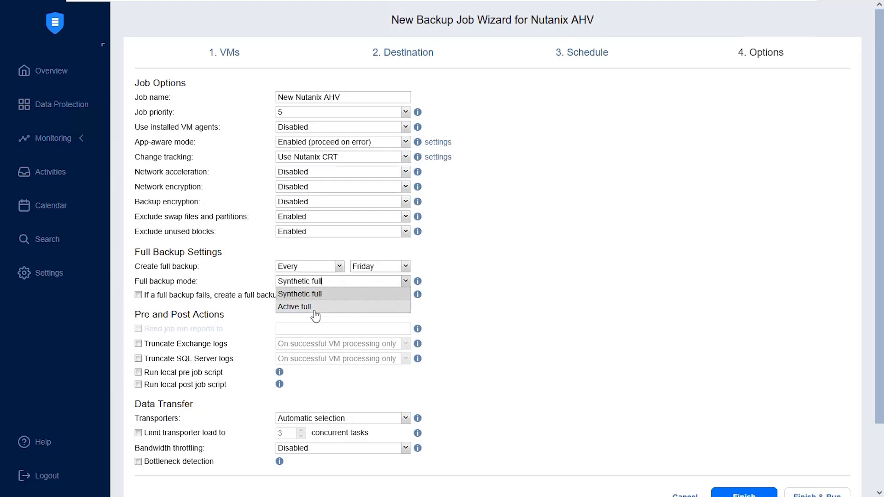
pyautogui.click(628, 278)
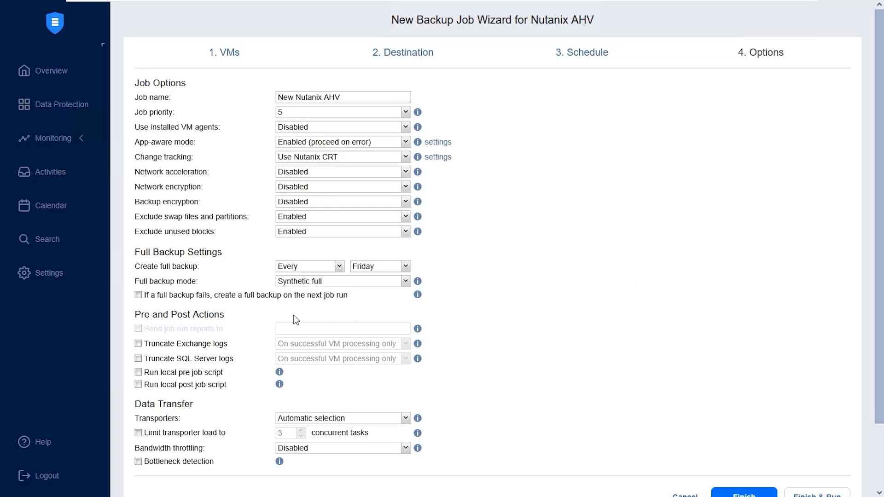
pyautogui.moveTo(187, 334)
pyautogui.click(393, 422)
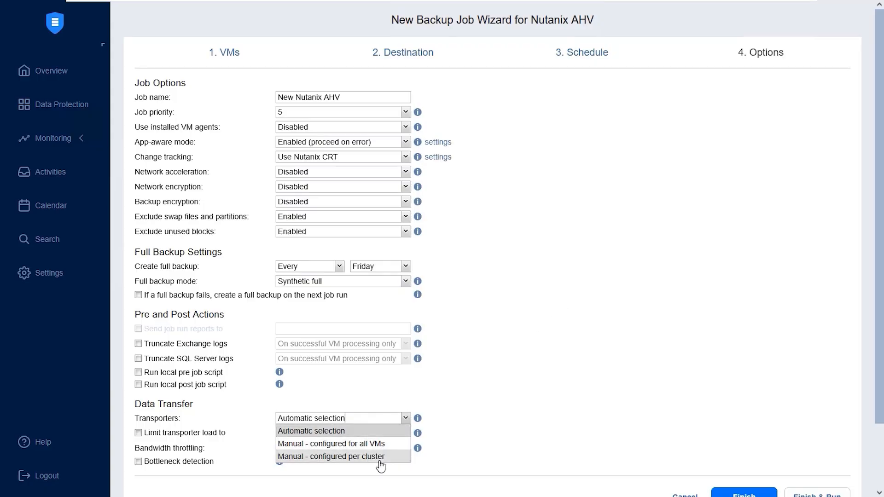
pyautogui.click(653, 333)
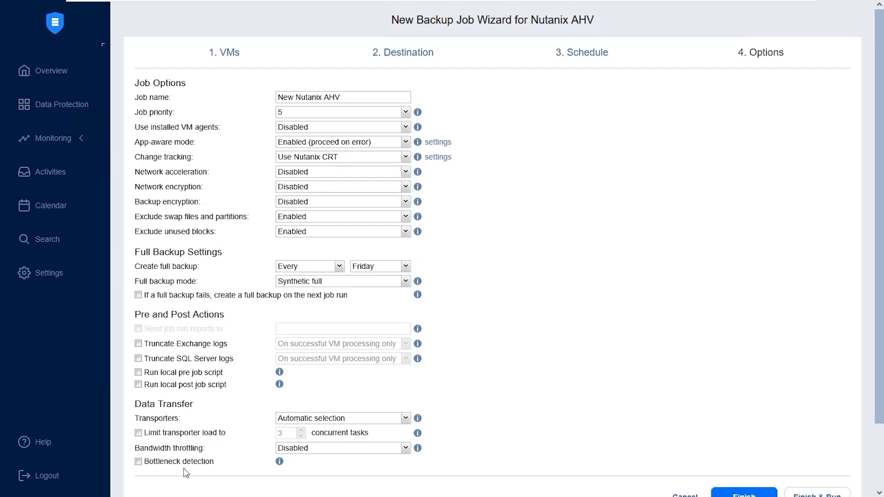
# Step: Finish the wizard and run the job immediately
pyautogui.scroll(-1, 833, 458)
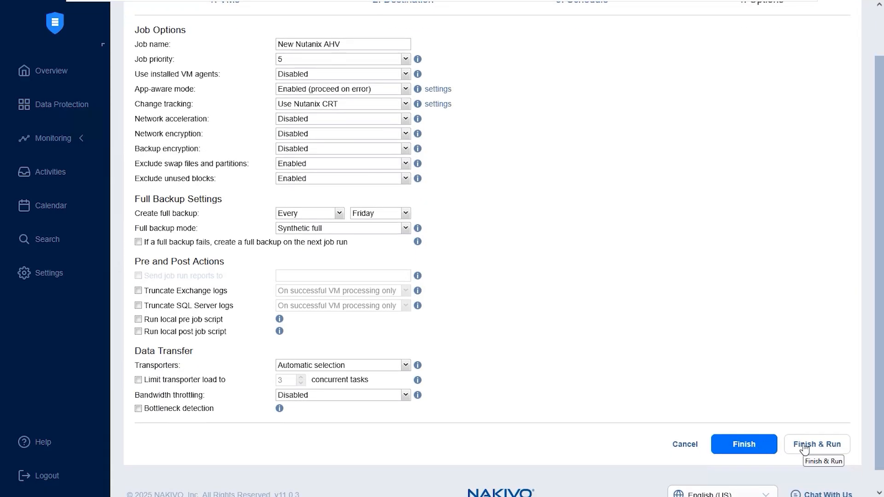
pyautogui.click(805, 446)
pyautogui.click(574, 331)
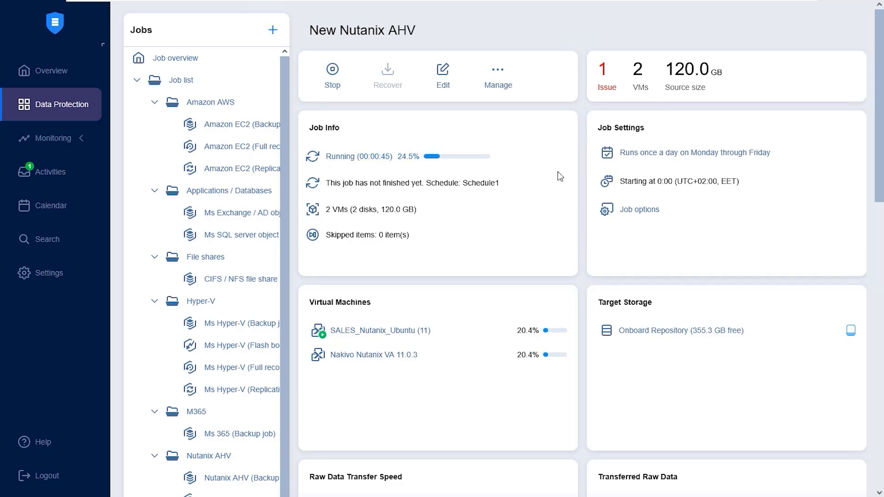
# Step: Examine the running job's VM progress and data transfer charts
pyautogui.scroll(-5, 552, 173)
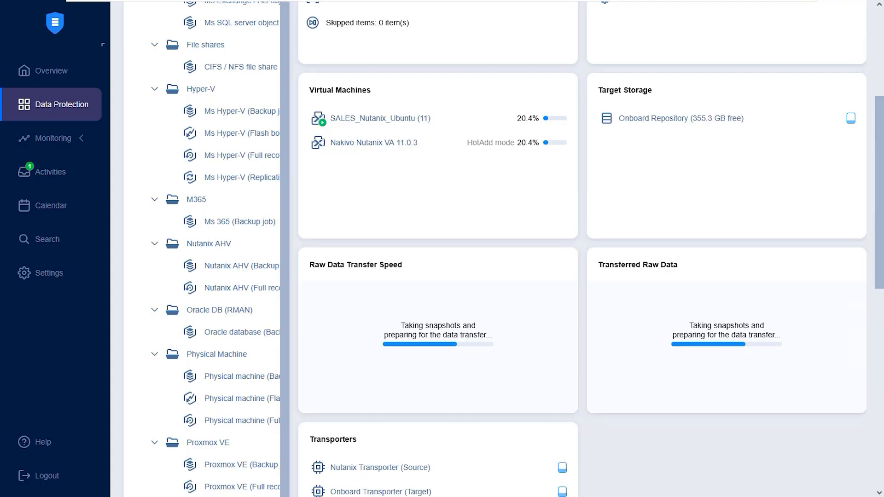
pyautogui.scroll(-1, 506, 249)
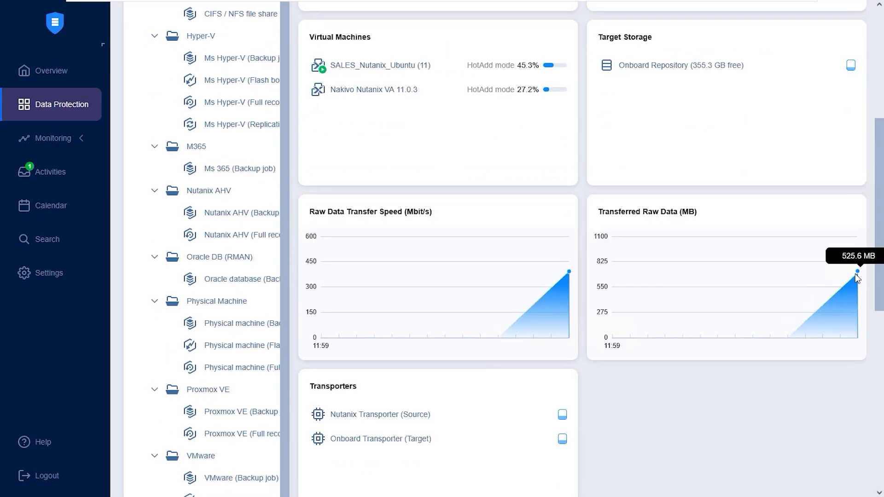
pyautogui.scroll(2, 355, 223)
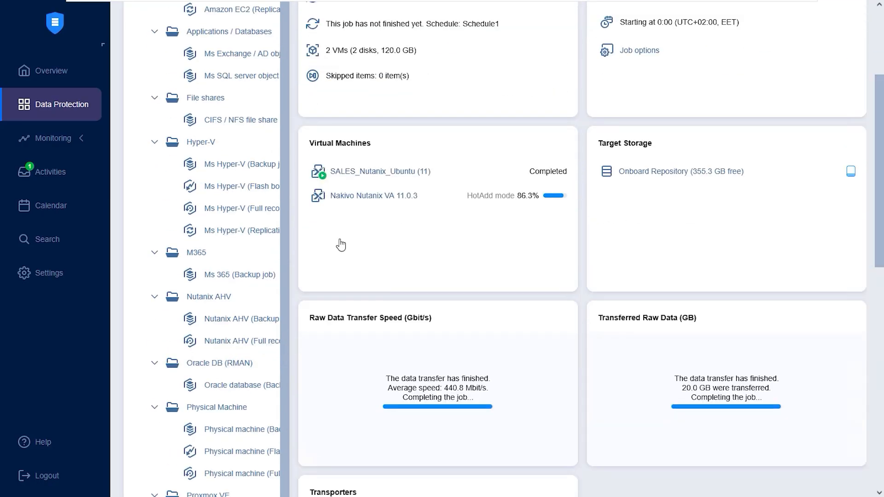